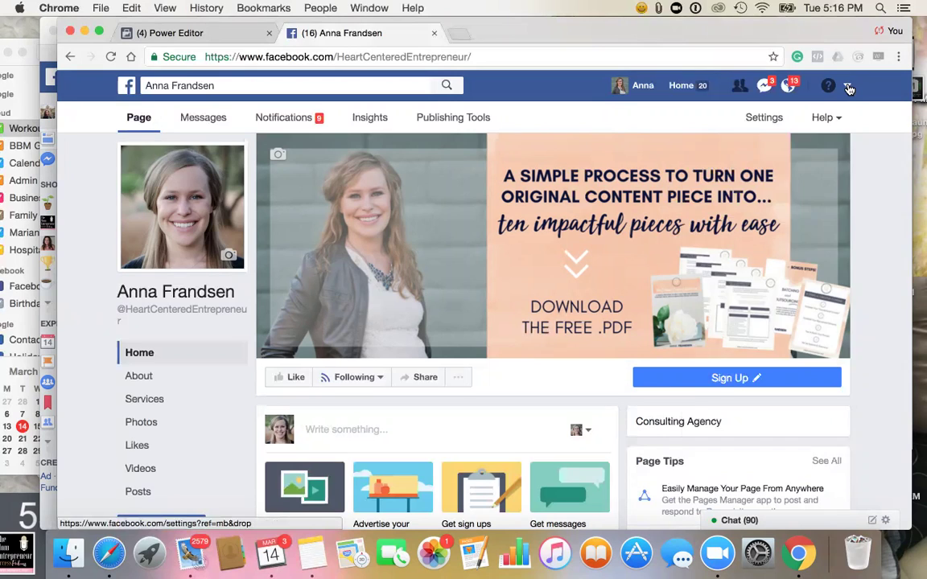
Step: Go from the Facebook Page to Ads Manager via the account menu's Manage Ads option
click(849, 89)
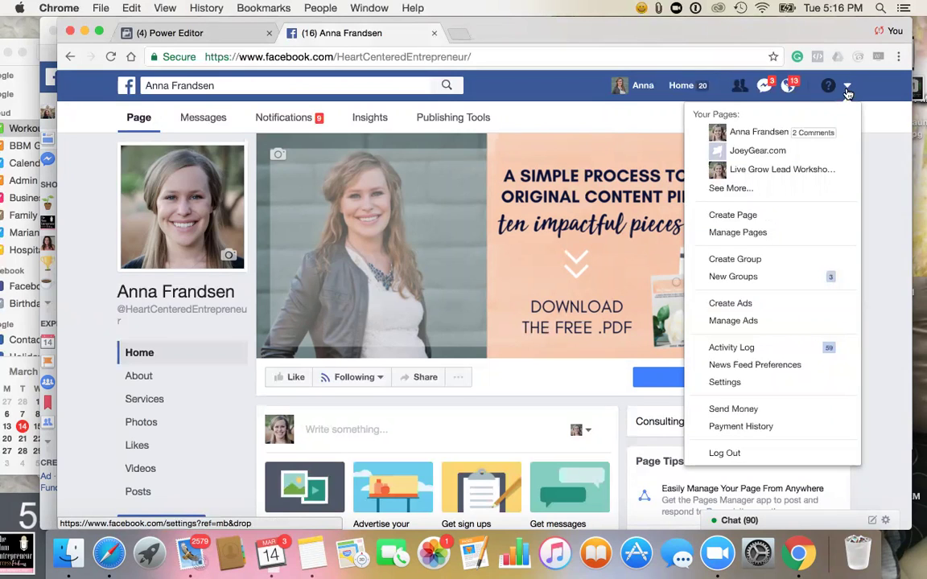
click(734, 321)
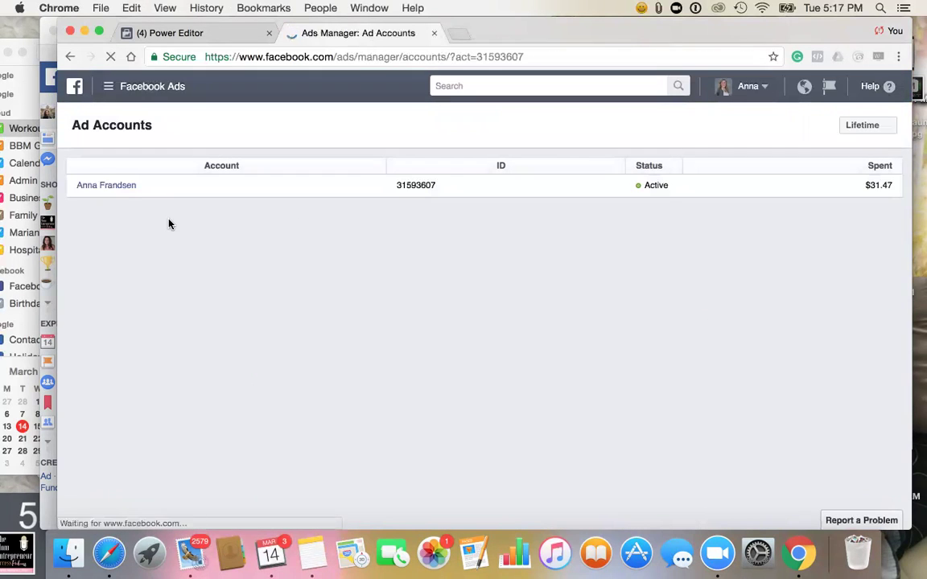
Step: Open the ad account's Campaigns list, briefly checking the FB LIVE campaign's actions menu
click(121, 190)
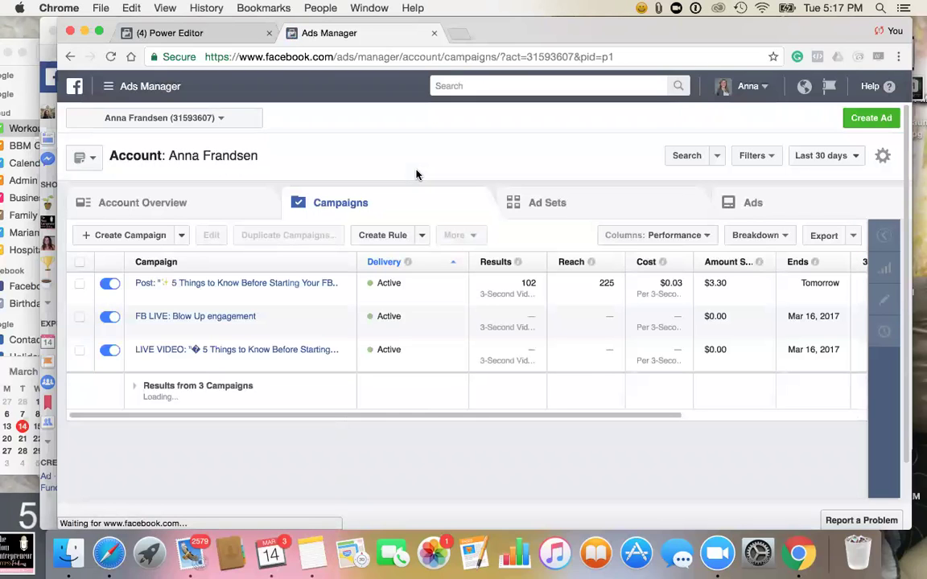
click(345, 316)
mouse_move(196, 317)
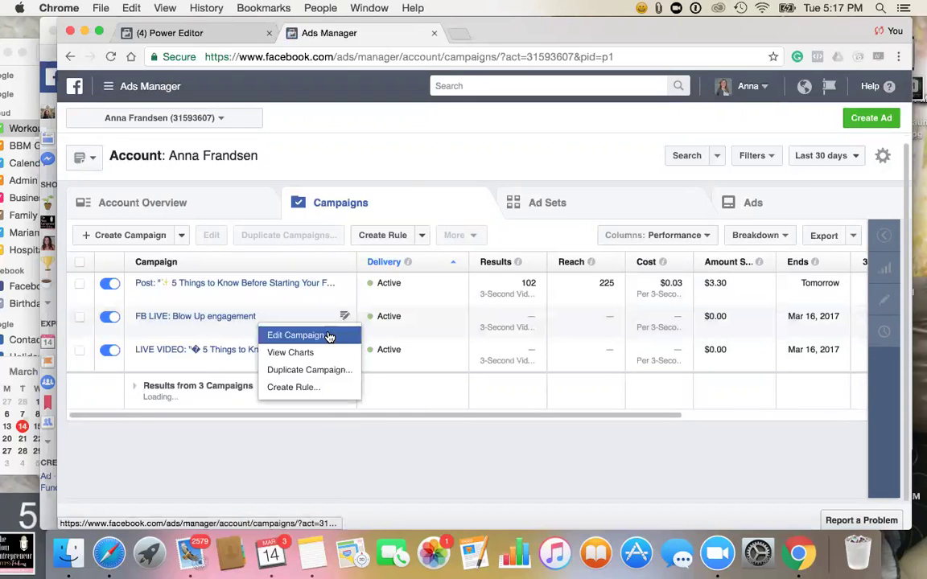
click(228, 296)
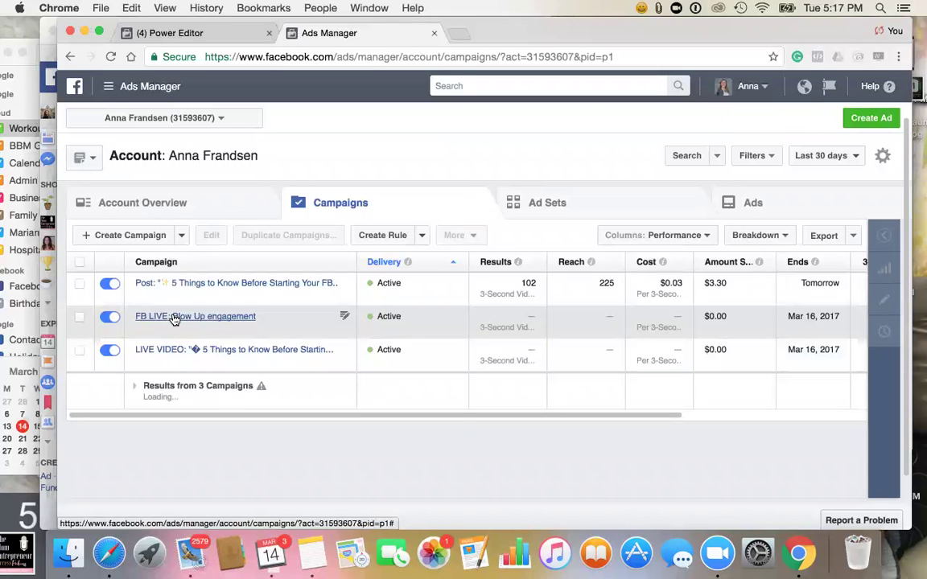
Step: Open the FB LIVE: Blow up engagement campaign, then its Warm Traffic ad set to list its ad
click(173, 317)
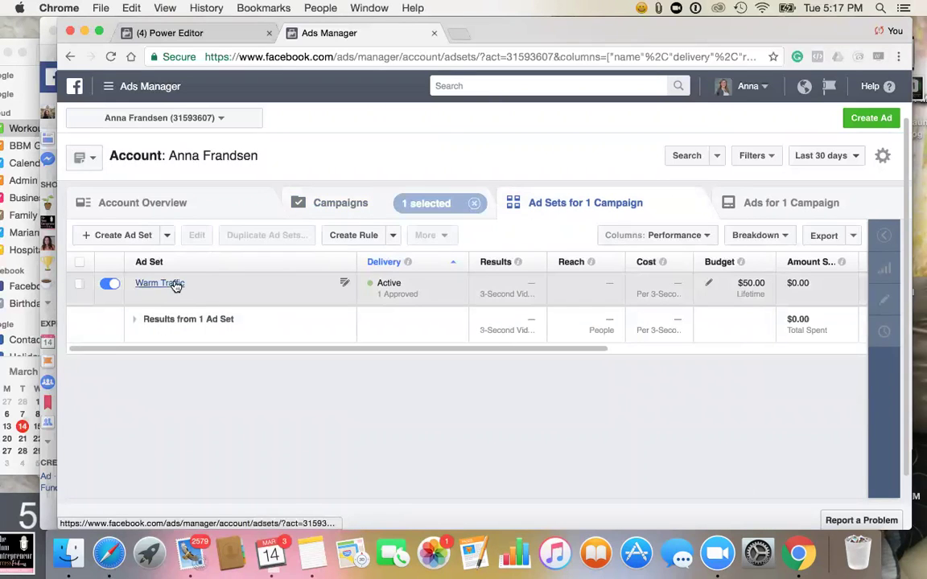
click(334, 274)
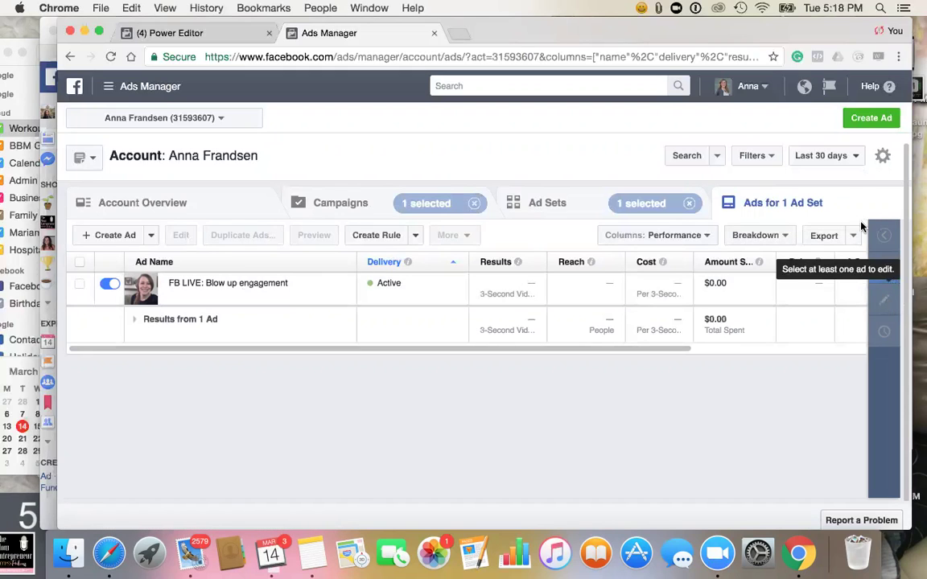
mouse_move(241, 288)
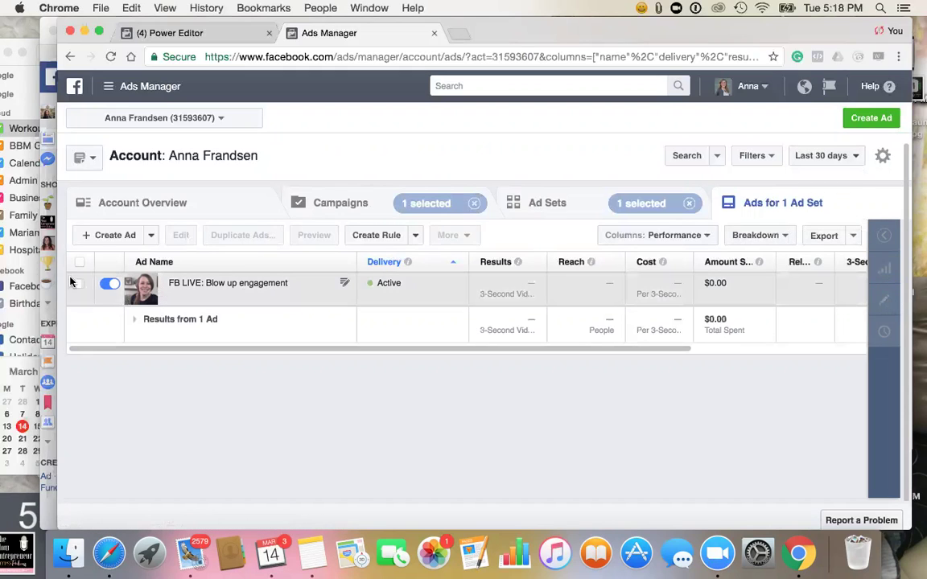
Step: Edit the selected FB LIVE: Blow up engagement ad and scroll down to Video Captions
click(79, 284)
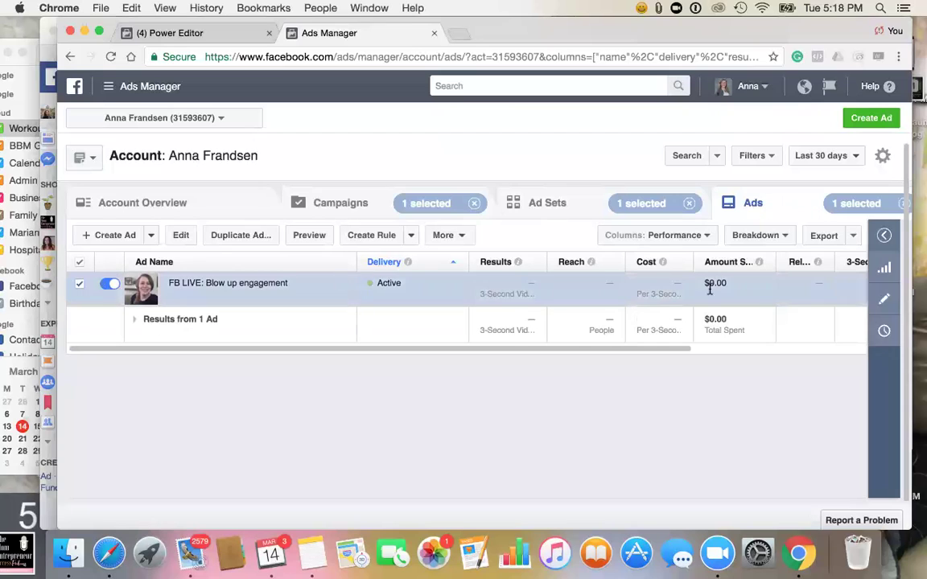
click(887, 308)
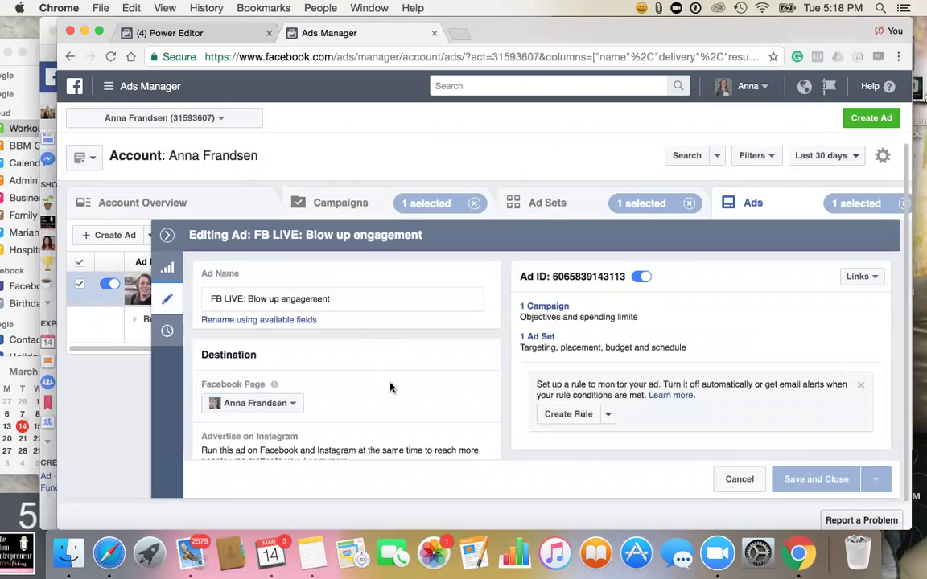
scroll(389, 385, down, 3)
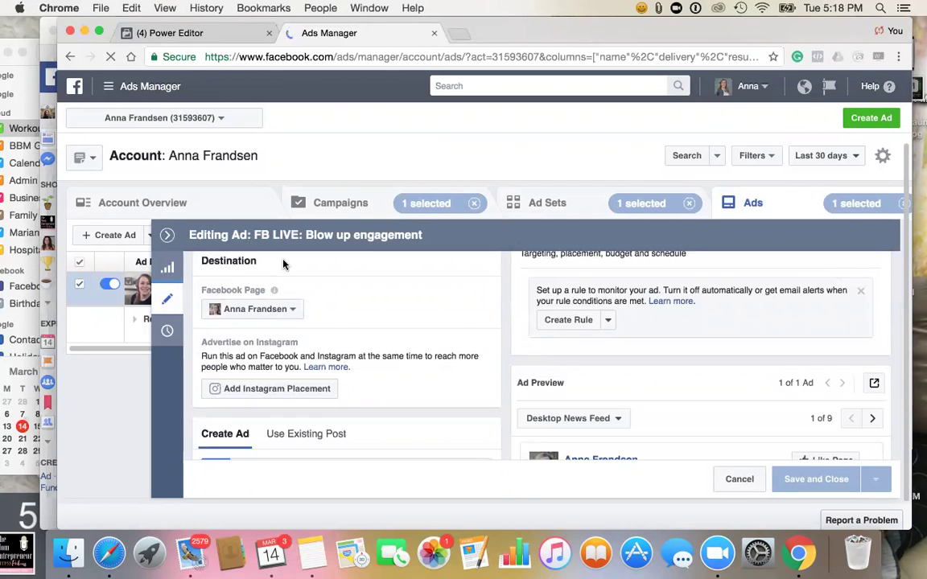
scroll(403, 376, down, 1)
scroll(403, 377, down, 3)
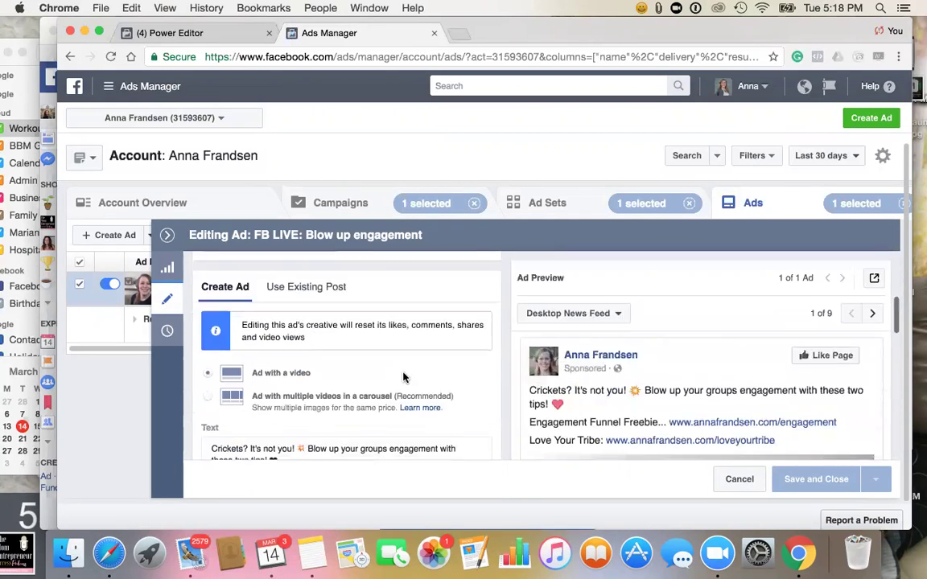
scroll(403, 377, down, 2)
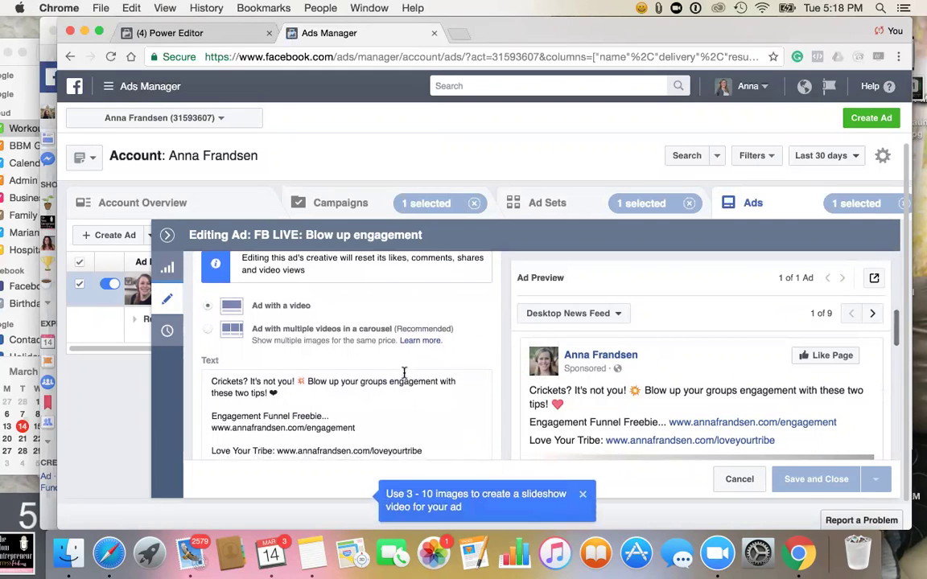
scroll(404, 374, down, 1)
scroll(404, 373, down, 1)
scroll(404, 373, down, 3)
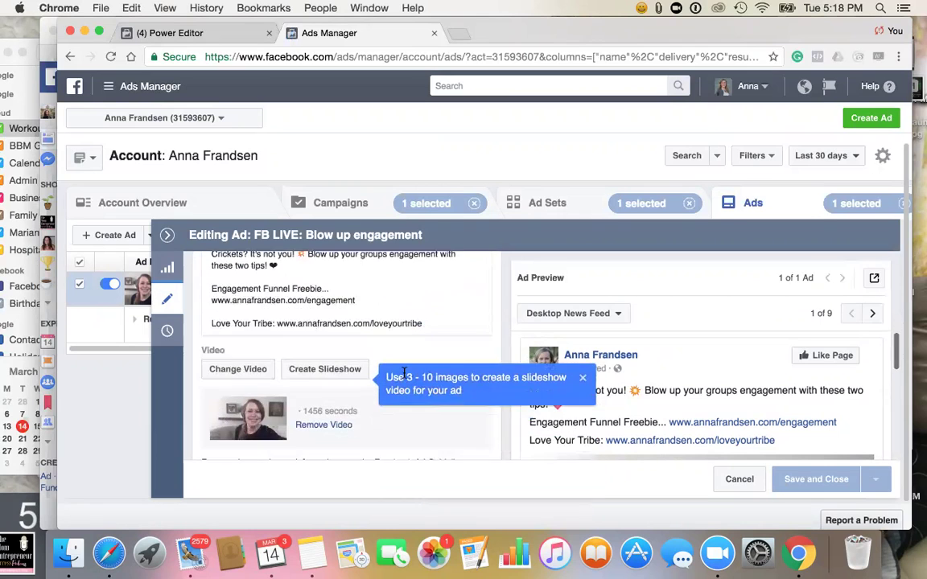
scroll(366, 429, down, 4)
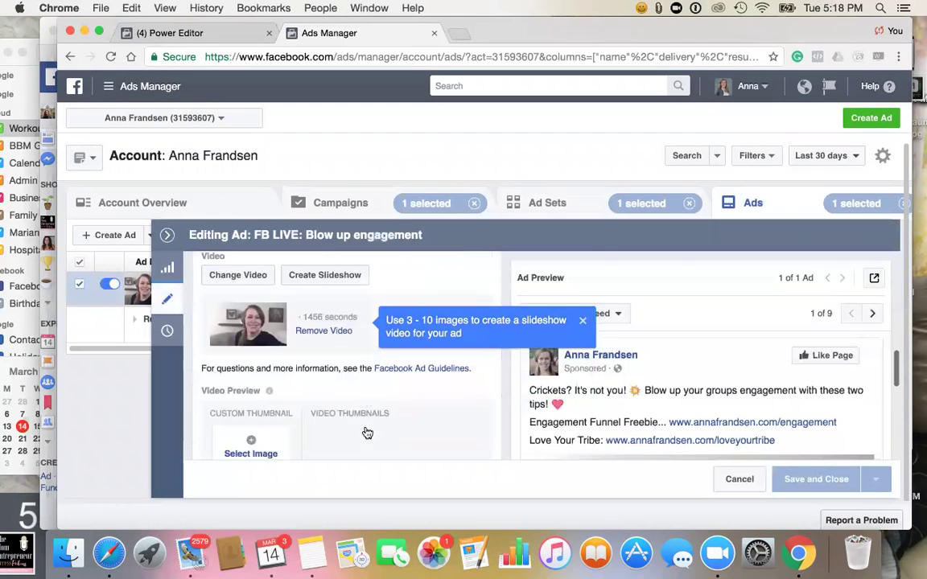
scroll(366, 429, down, 1)
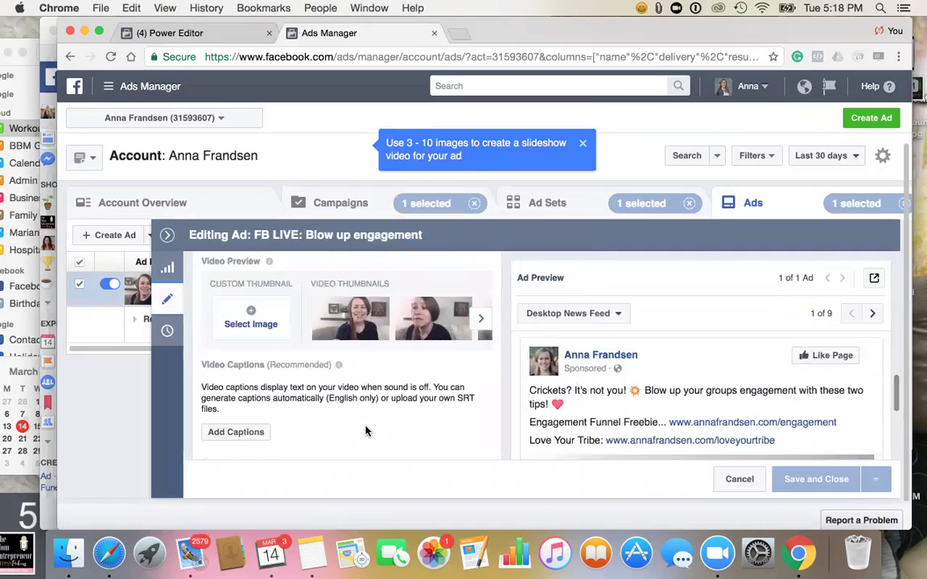
scroll(367, 429, down, 3)
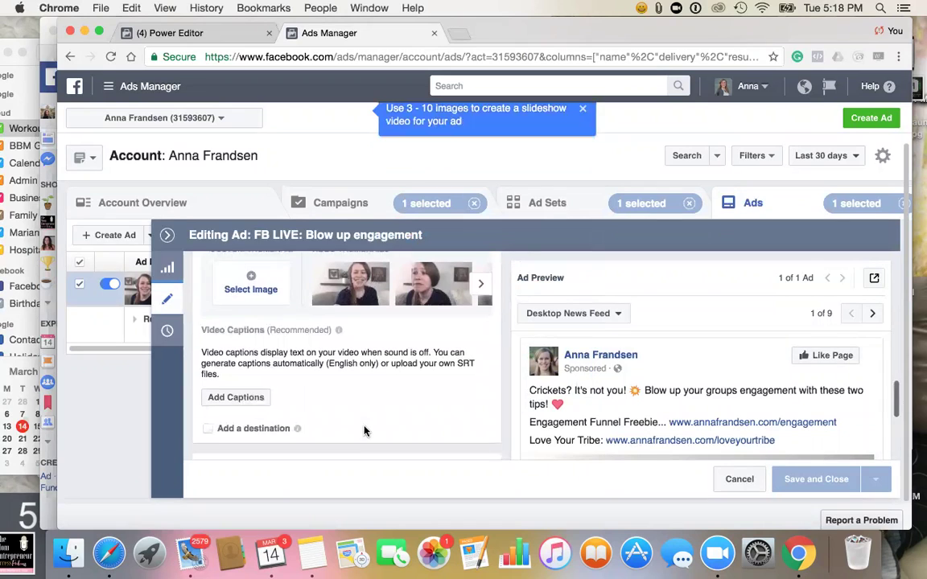
click(245, 400)
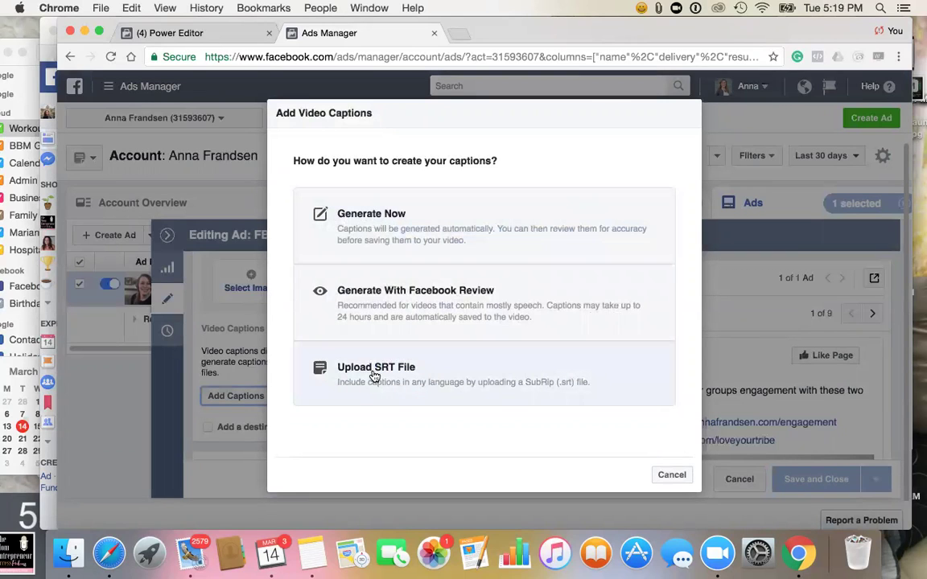
click(378, 221)
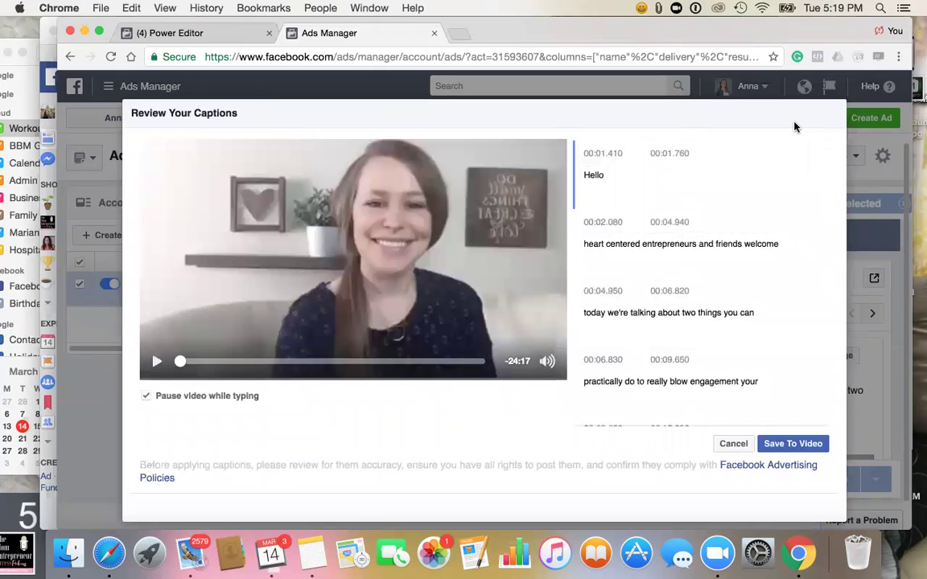
click(741, 448)
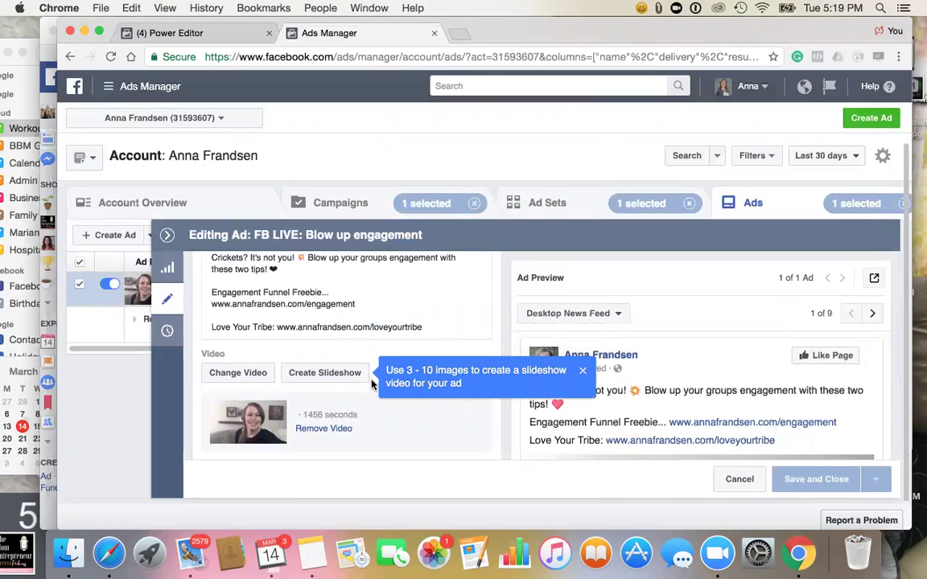
scroll(338, 297, up, 10)
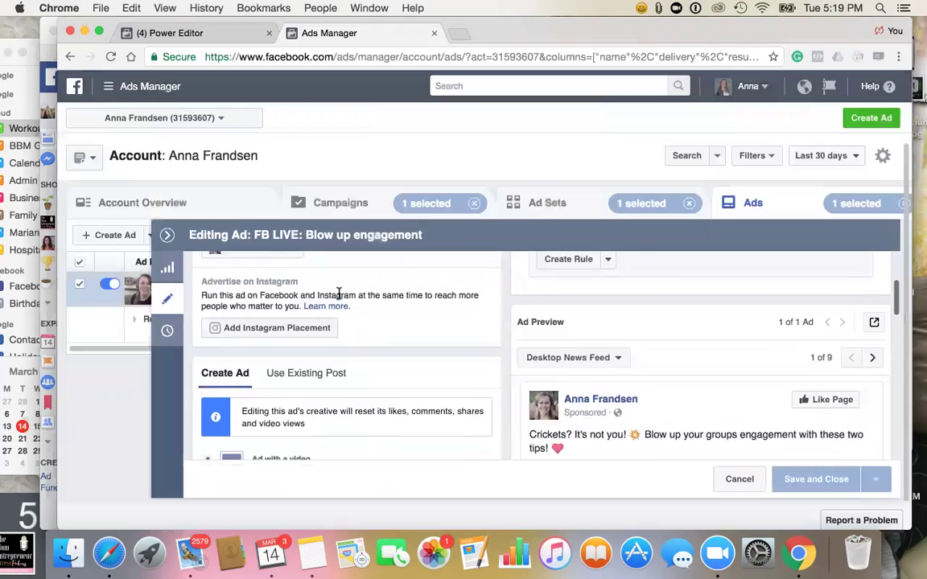
scroll(338, 294, up, 5)
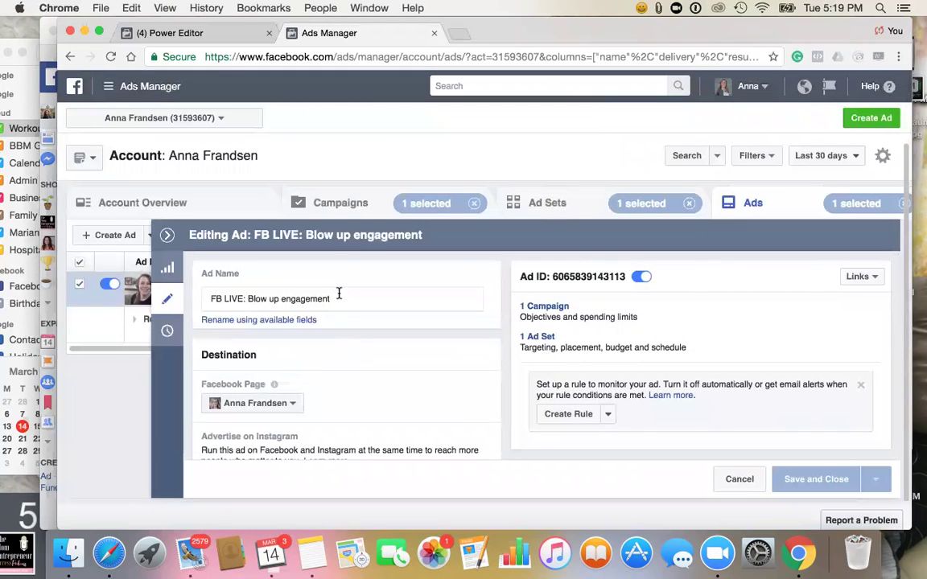